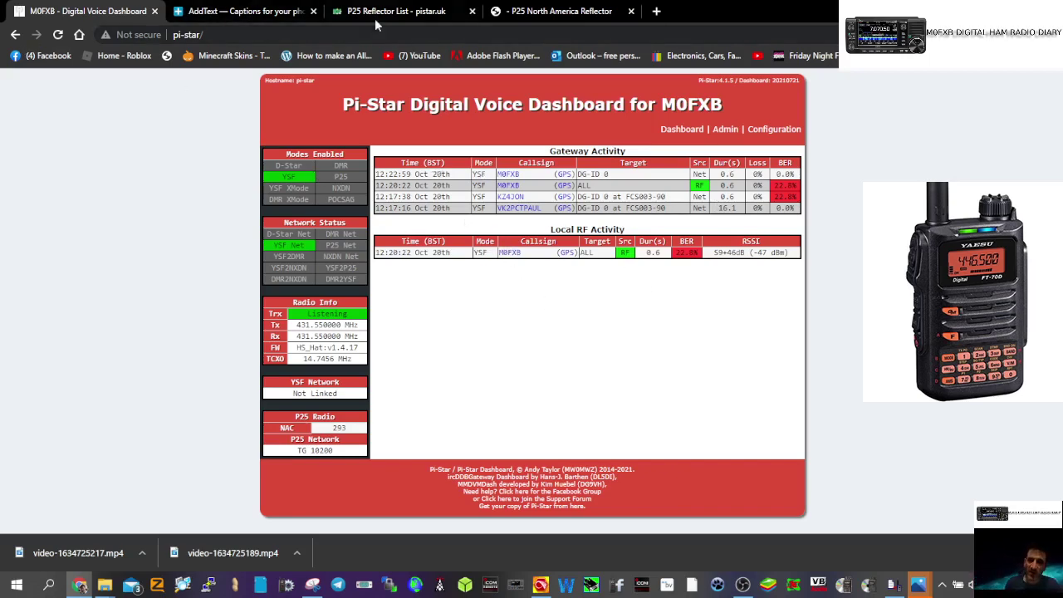
- Scroll down through the P25 reflector list
left_click(371, 13)
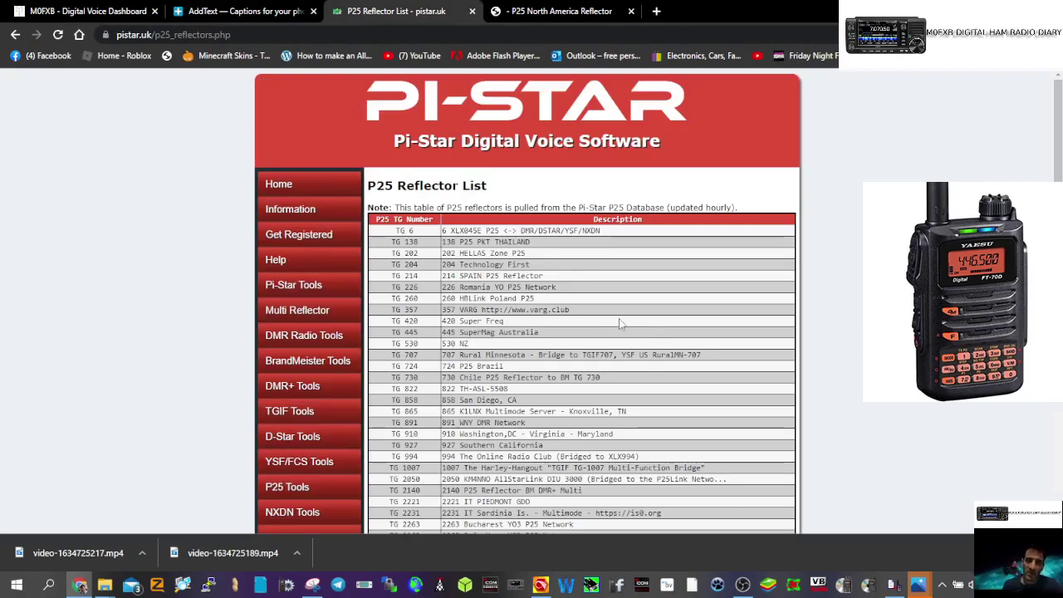
scroll(619, 324, "down", 1)
scroll(620, 327, "down", 1)
scroll(621, 332, "down", 1)
scroll(624, 338, "down", 1)
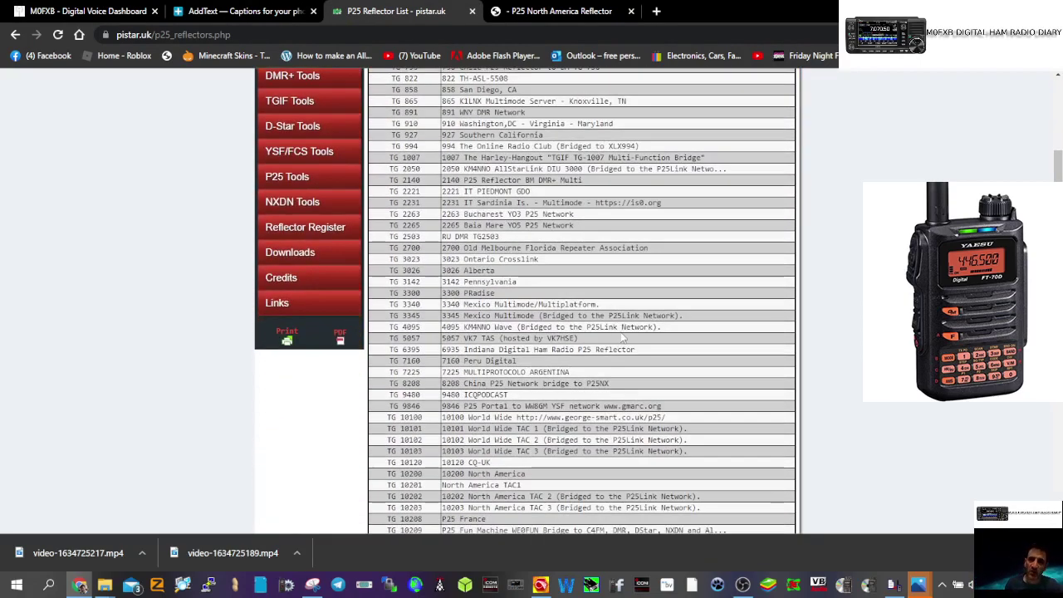
scroll(621, 337, "down", 1)
scroll(621, 337, "down", 2)
scroll(621, 335, "down", 2)
scroll(619, 335, "down", 1)
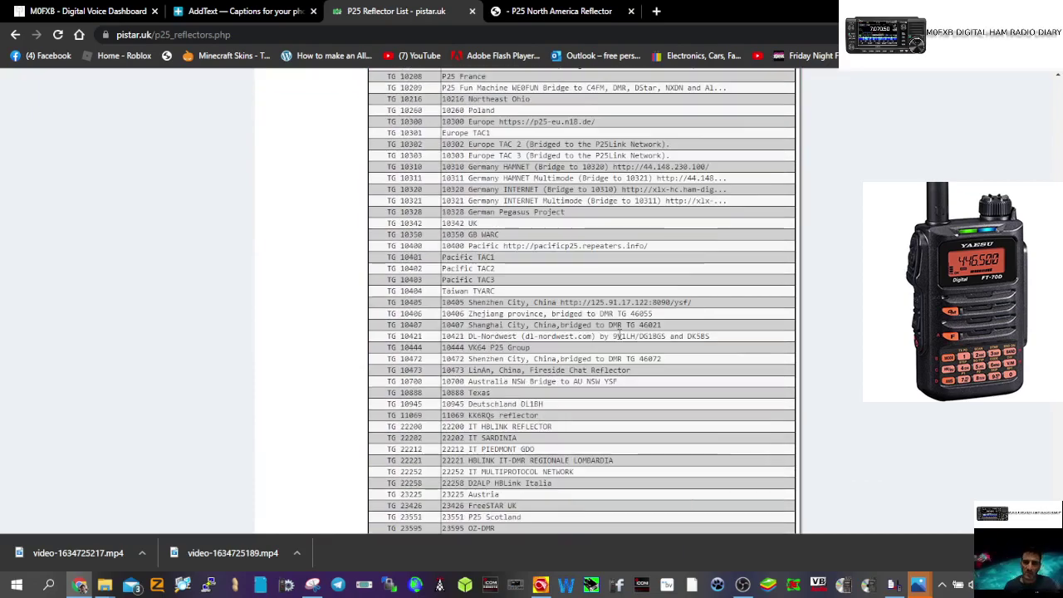
- Switch to the TG 10200 North America reflector dashboard and close the Pi-Star tab
scroll(619, 335, "up", 5)
scroll(619, 332, "up", 4)
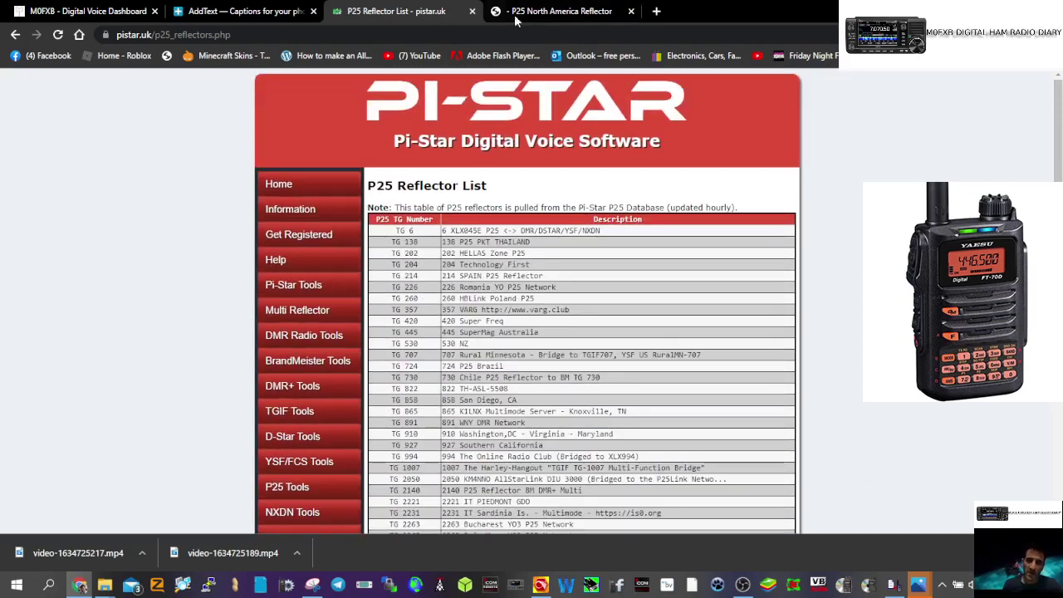
left_click(540, 13)
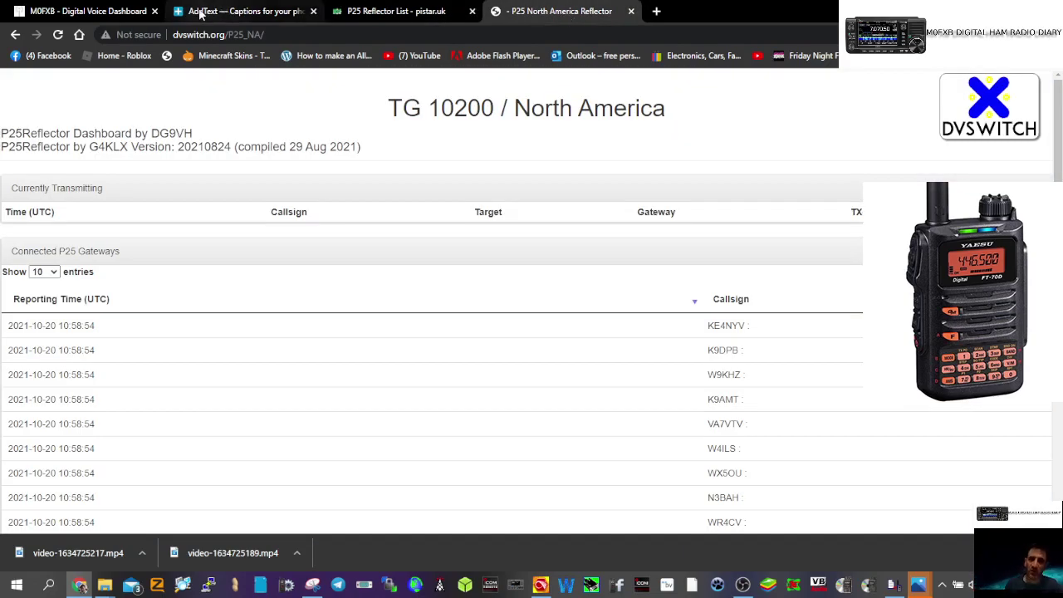
left_click(155, 11)
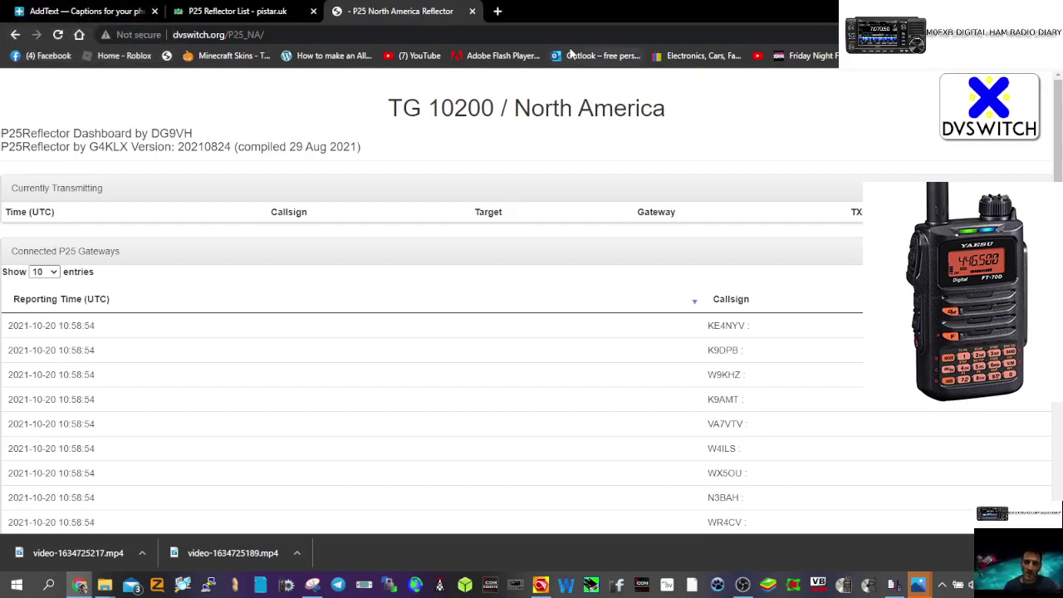
- Load the Pi-Star dashboard at pi-star/ in a new Chrome tab
left_click(499, 11)
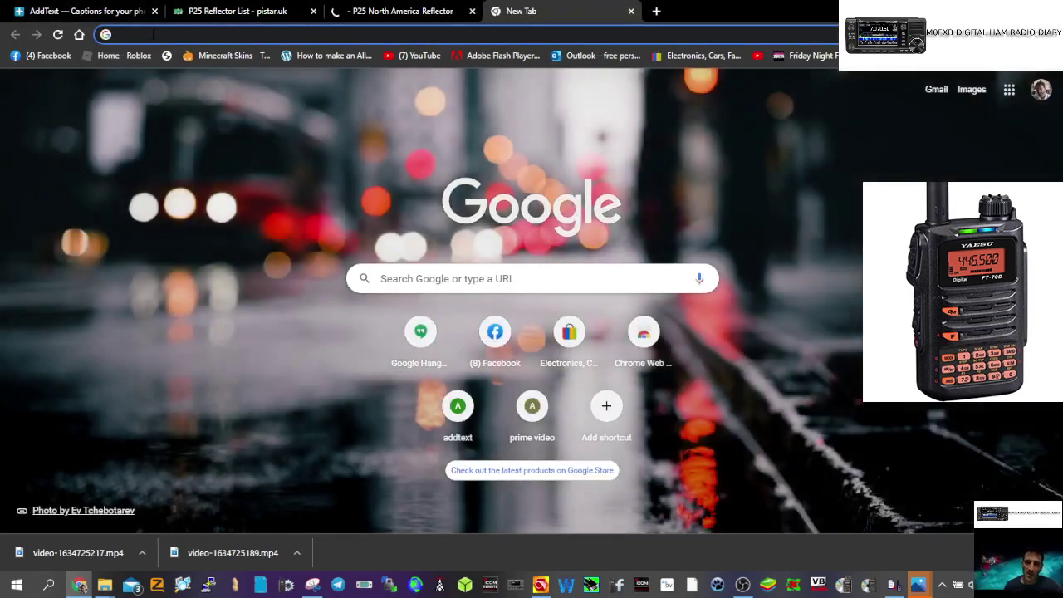
type("pi-s")
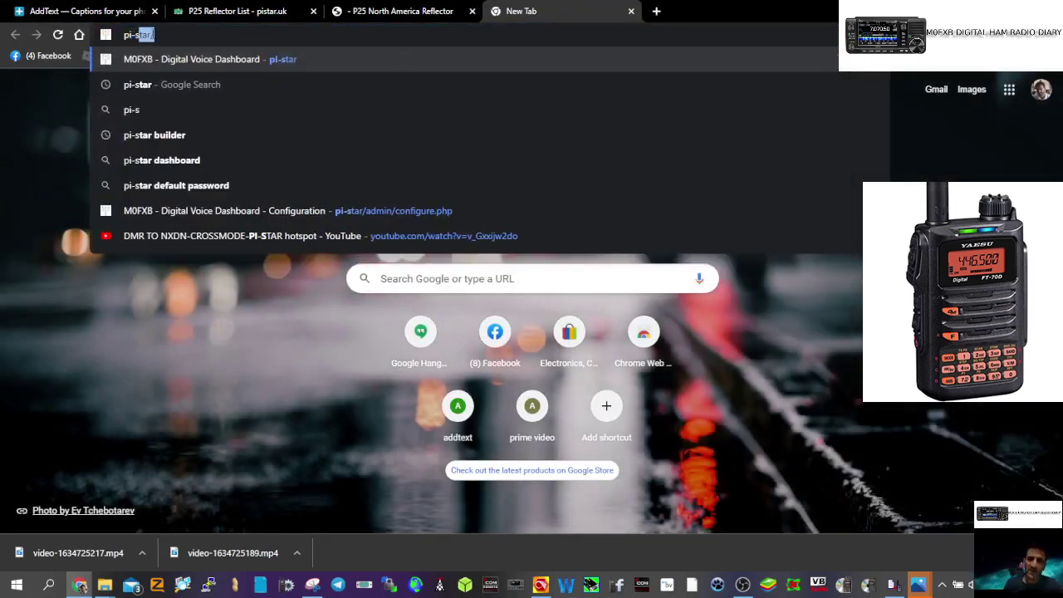
type("tar")
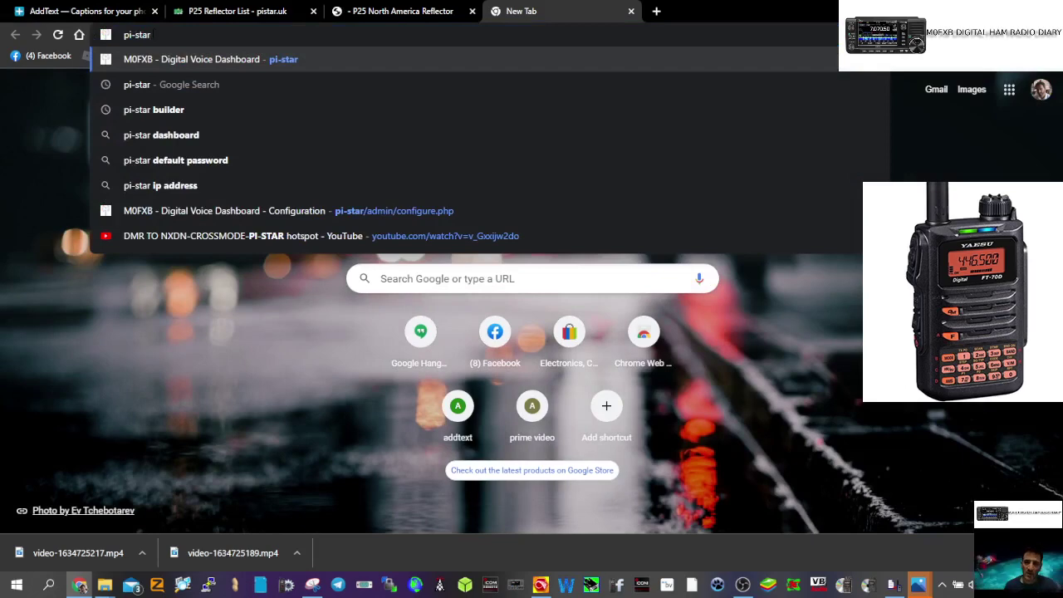
type("/")
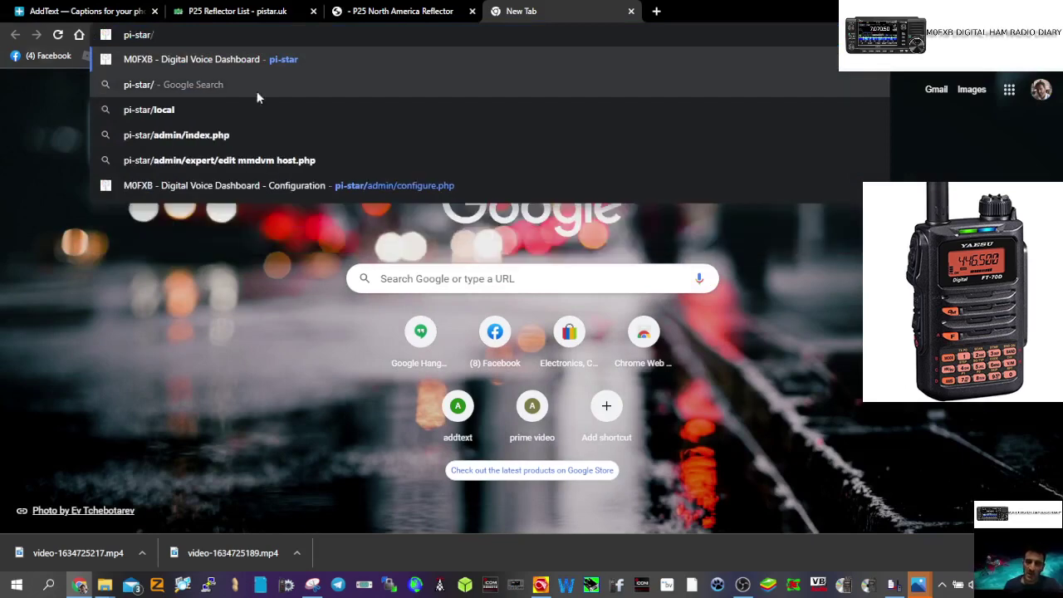
left_click(304, 60)
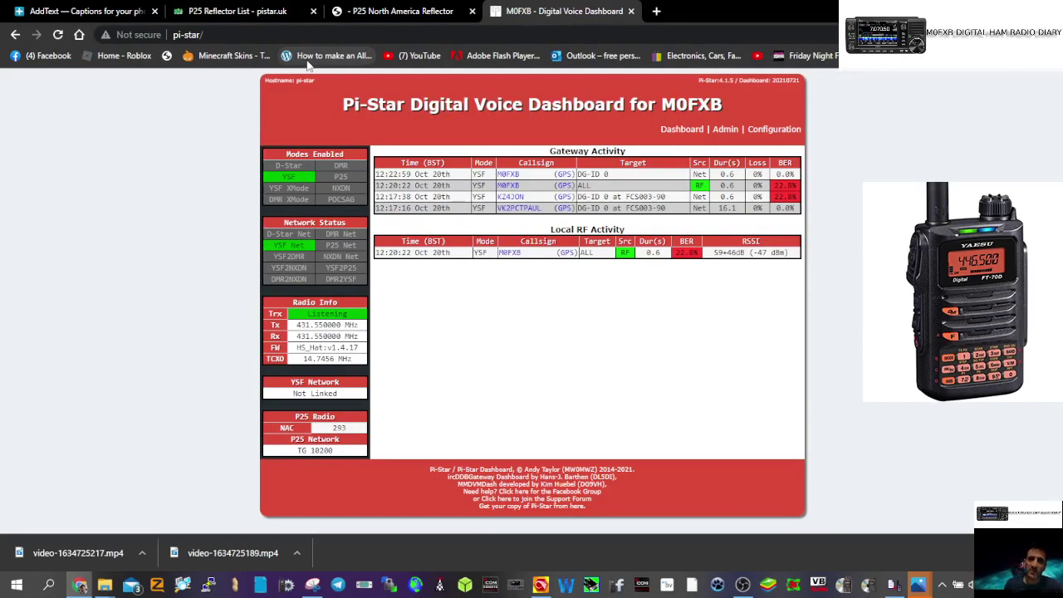
- Scroll Configuration to Yaesu System Fusion: YSF startup host YSF2P25, P25 host 10200
left_click(770, 130)
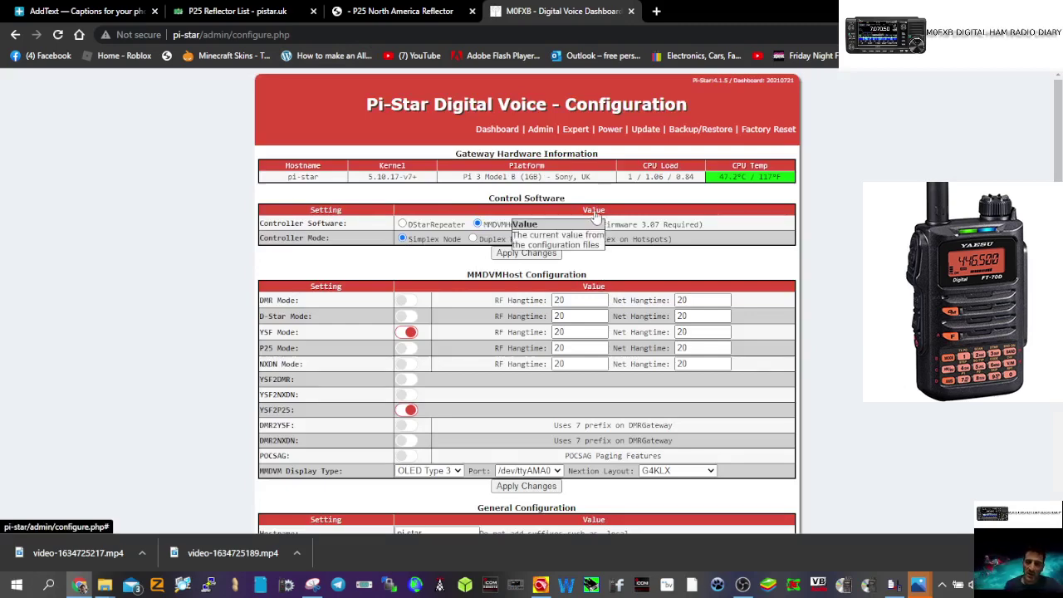
scroll(632, 224, "down", 1)
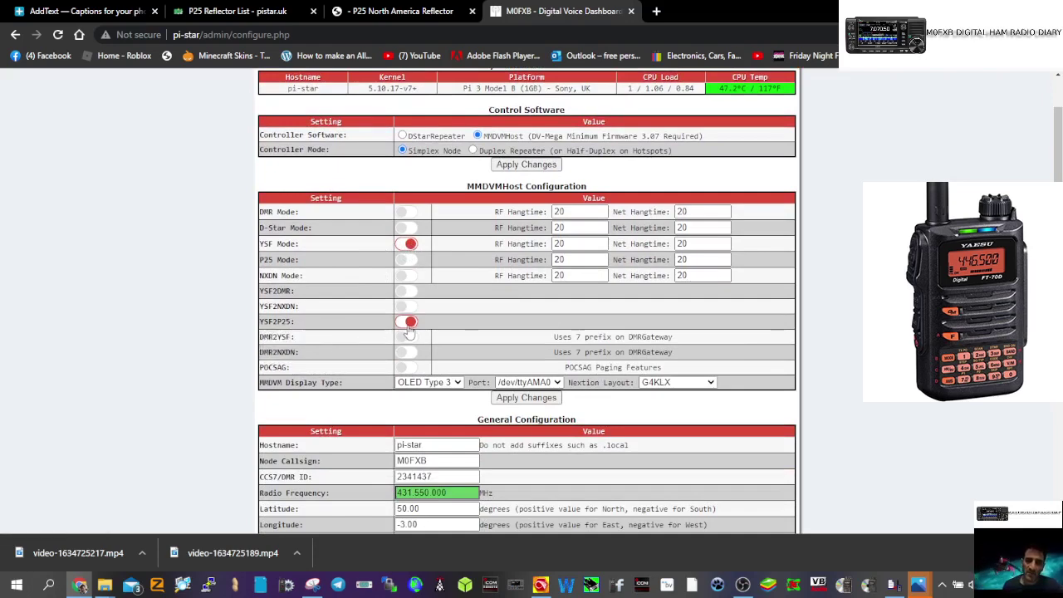
scroll(766, 253, "down", 1)
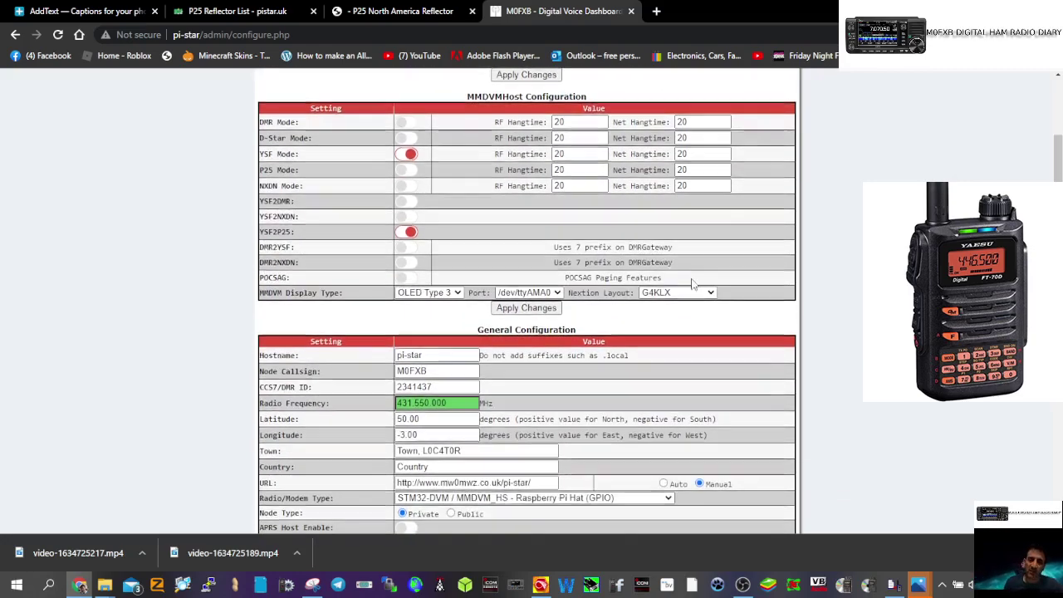
scroll(438, 326, "down", 1)
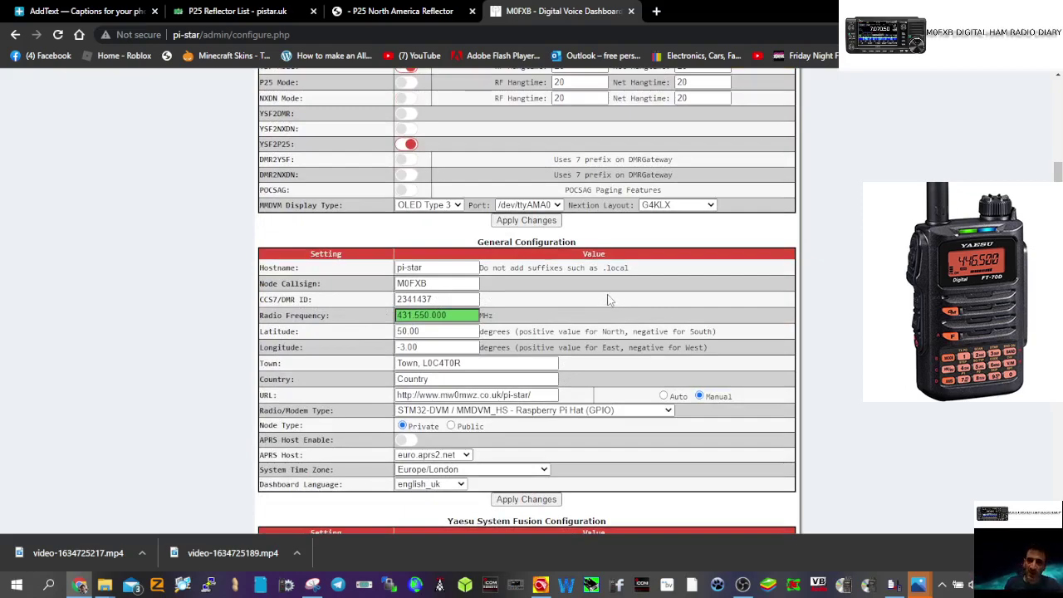
scroll(607, 299, "down", 1)
scroll(608, 299, "down", 1)
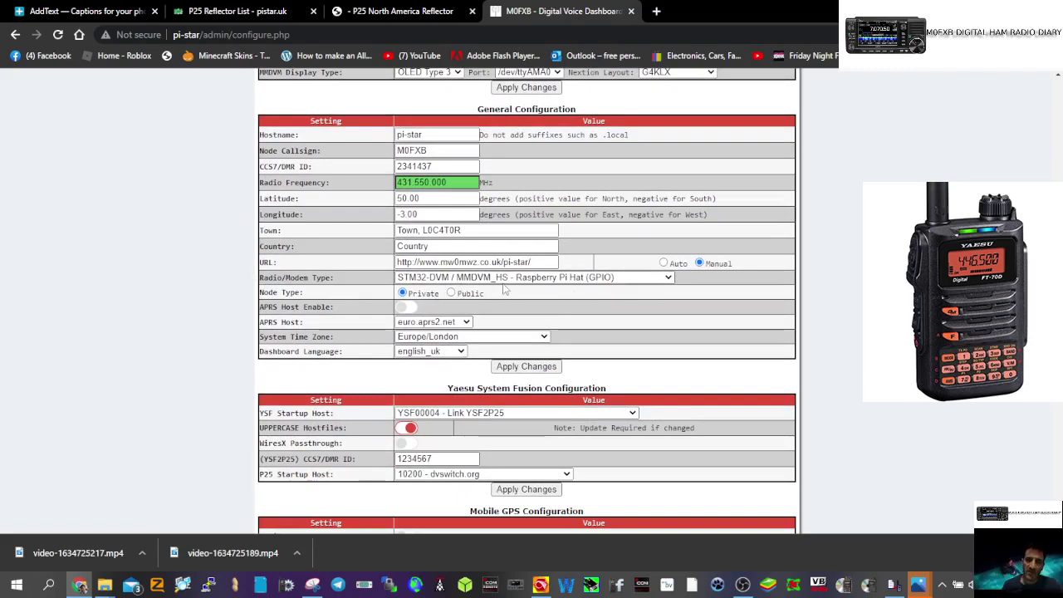
scroll(654, 274, "down", 1)
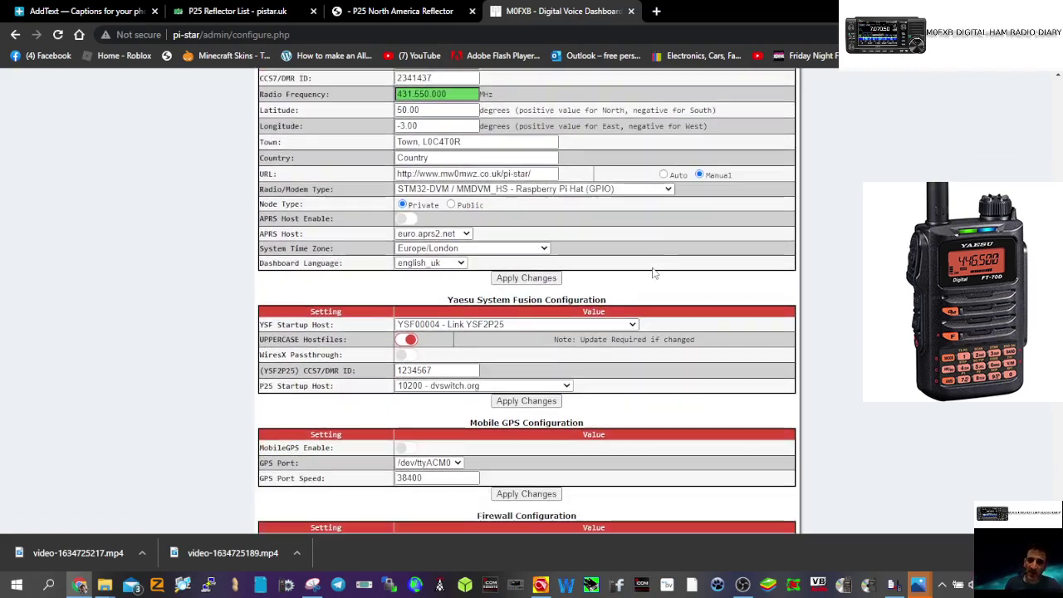
scroll(290, 344, "down", 1)
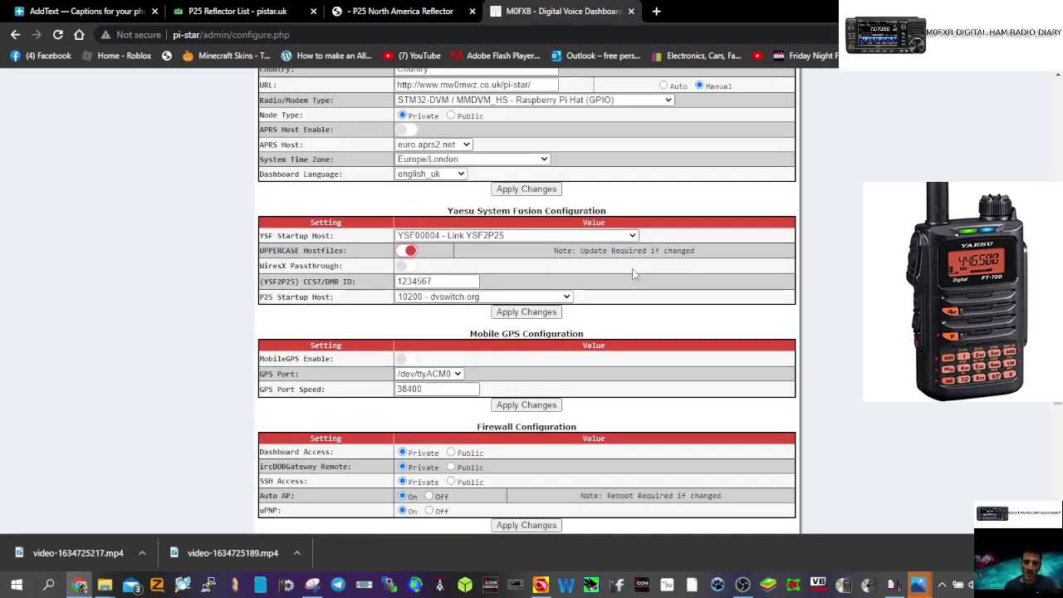
- Set the YSF2P25 CCS7/DMR ID to 2341437, apply, and return to the dashboard
scroll(632, 279, "down", 1)
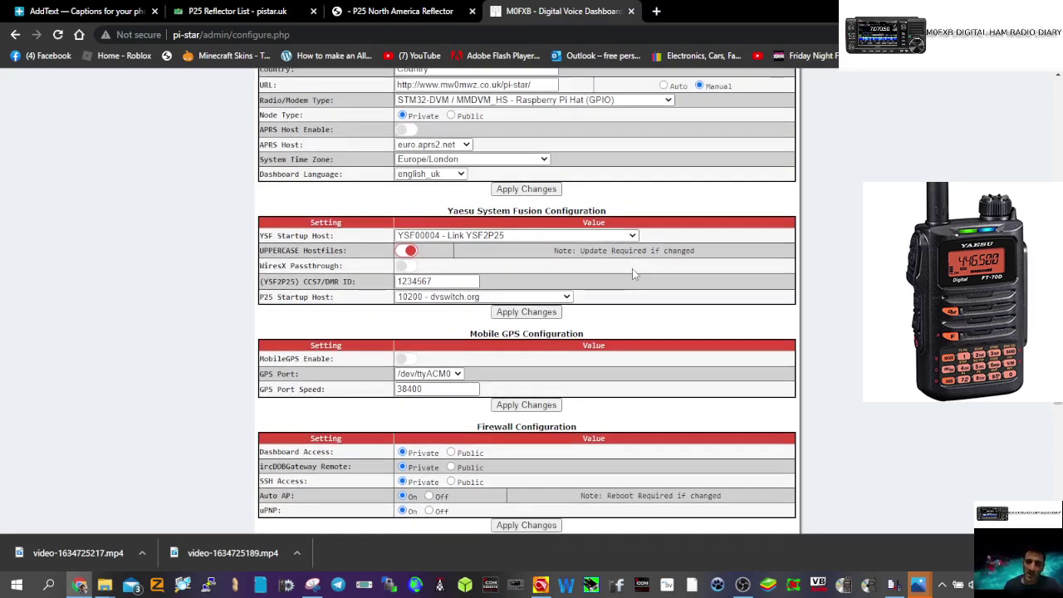
left_click(444, 278)
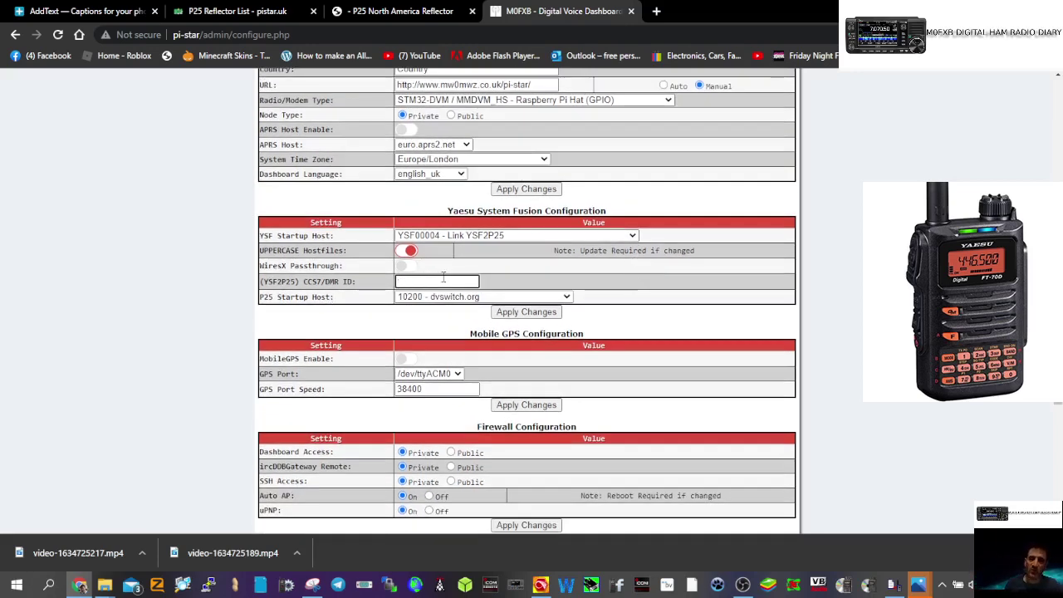
type("23414")
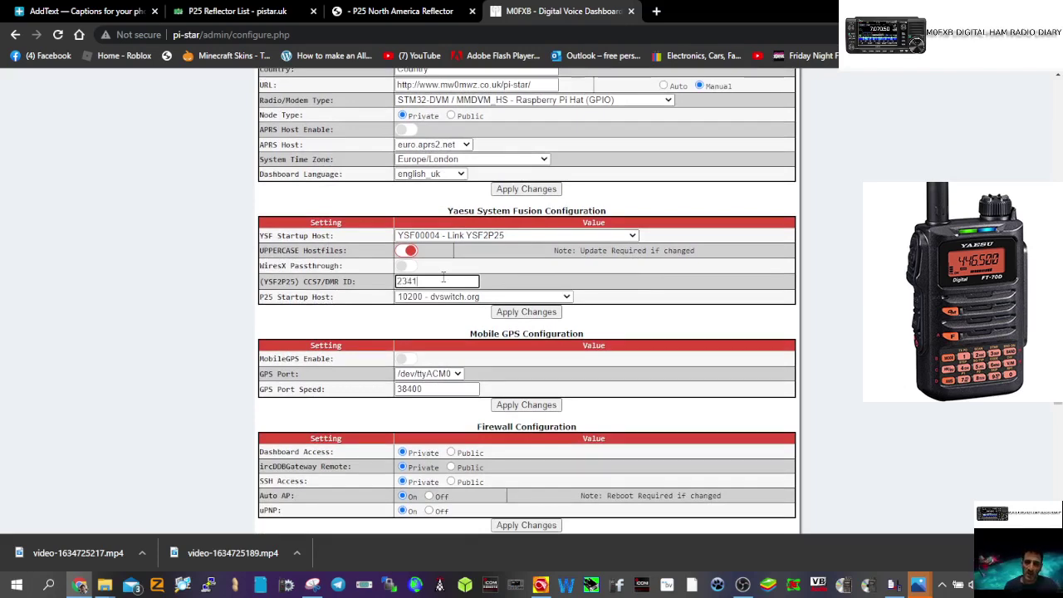
type("37")
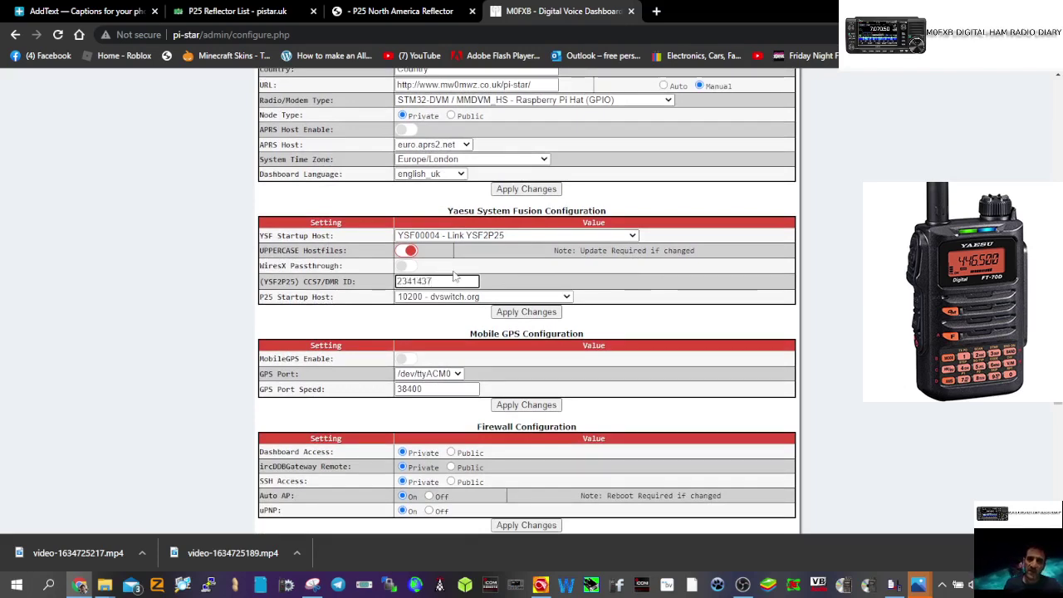
left_click(515, 405)
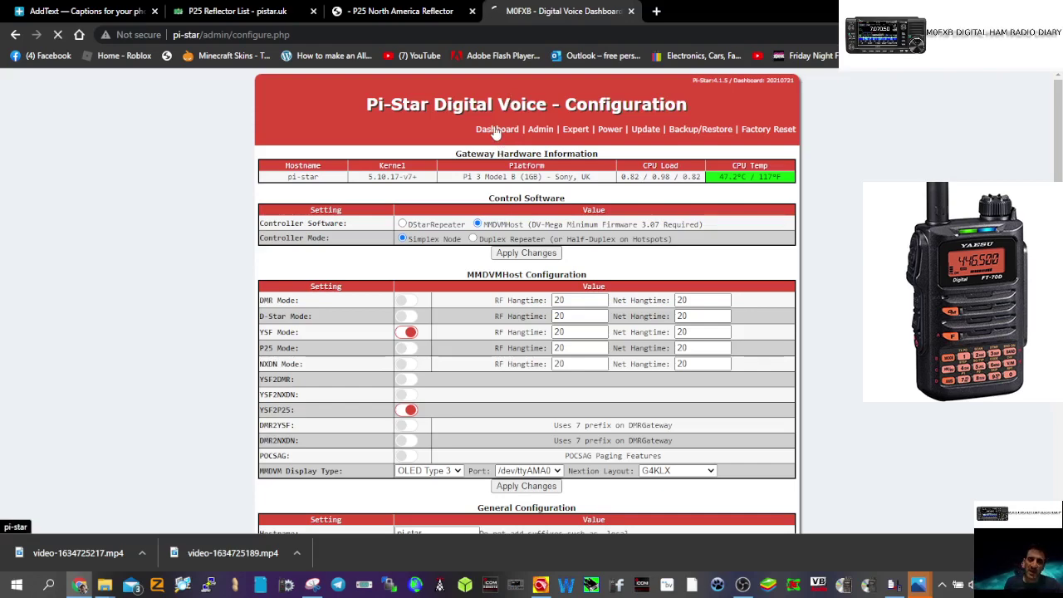
left_click(495, 131)
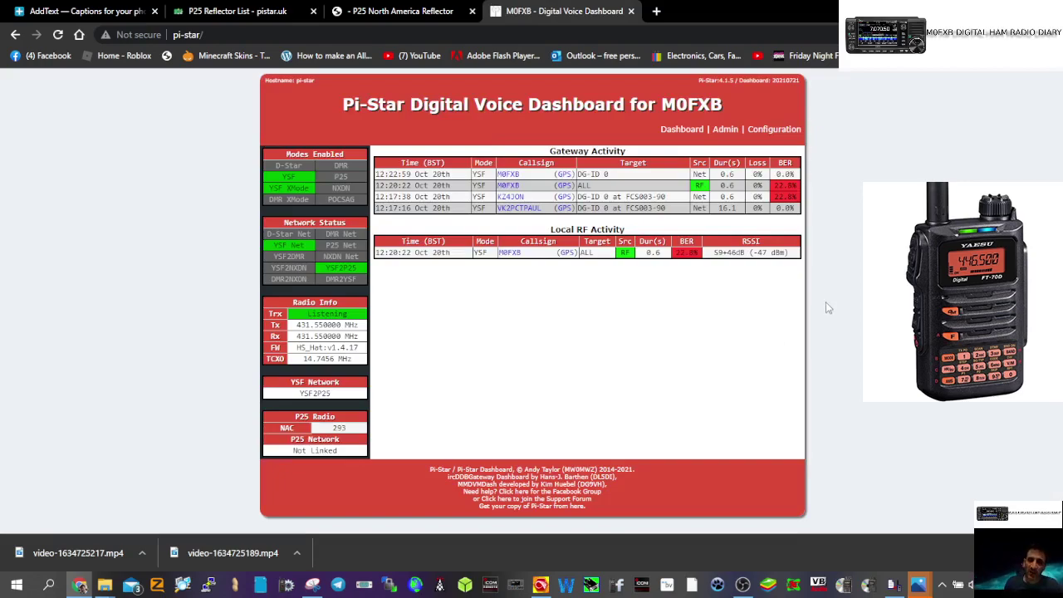
- Open Configuration and scroll to the Yaesu System Fusion section
left_click(779, 133)
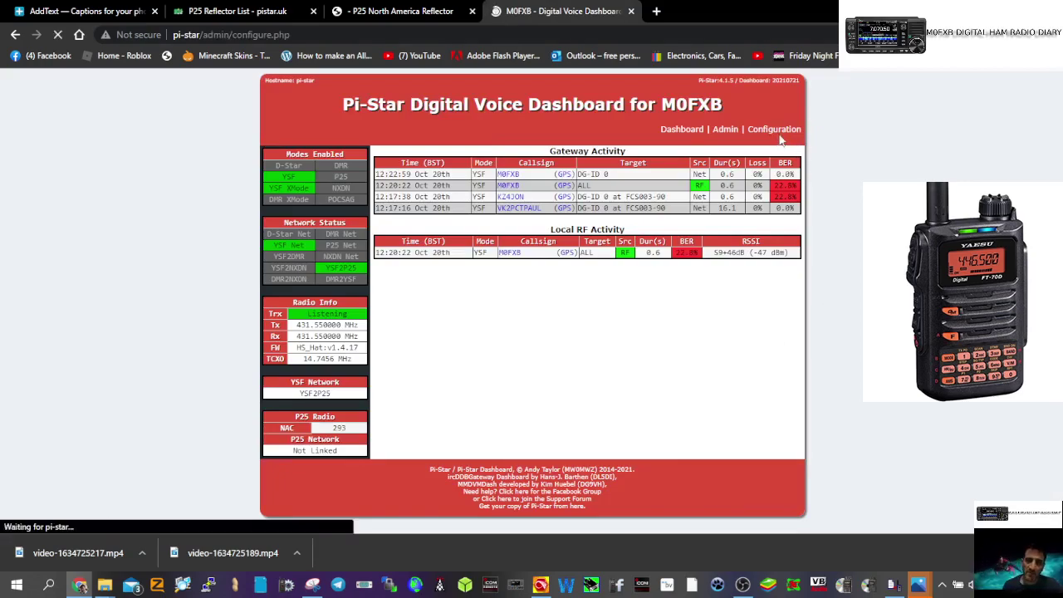
scroll(623, 370, "down", 1)
scroll(629, 359, "down", 3)
scroll(629, 360, "down", 3)
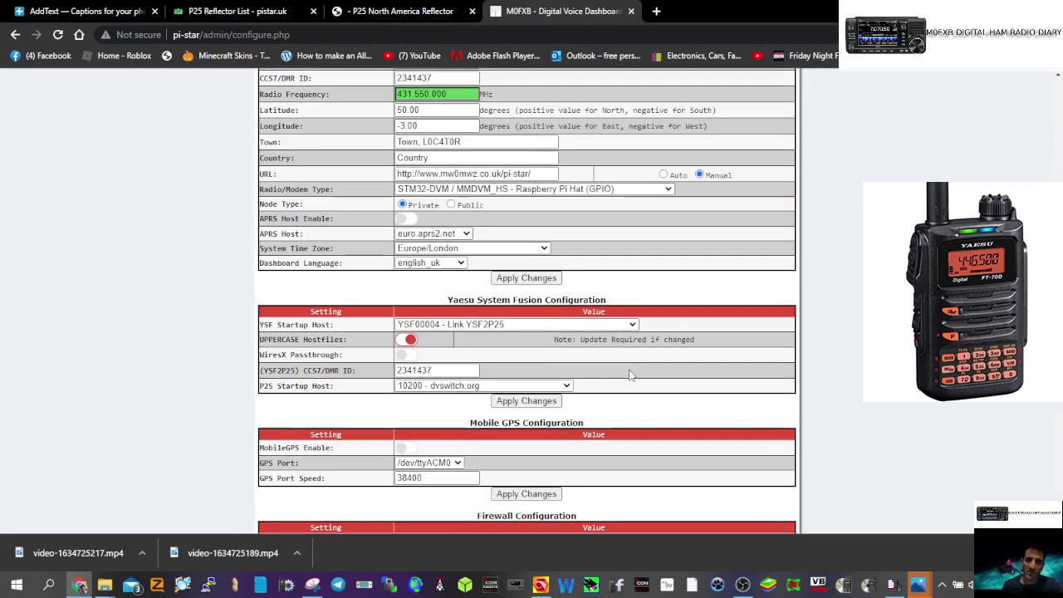
scroll(629, 360, "down", 1)
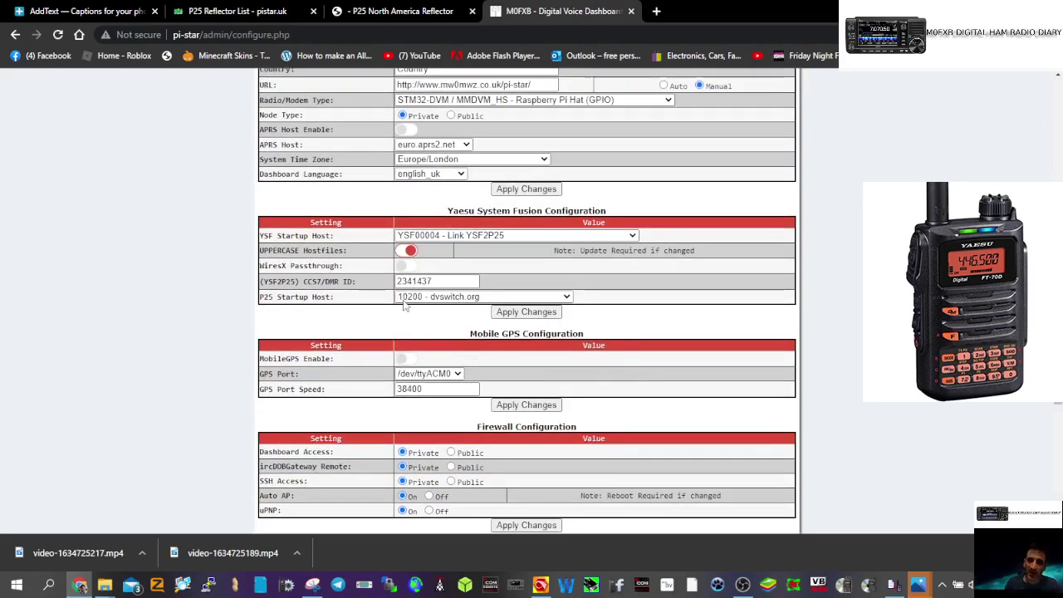
scroll(563, 179, "up", 3)
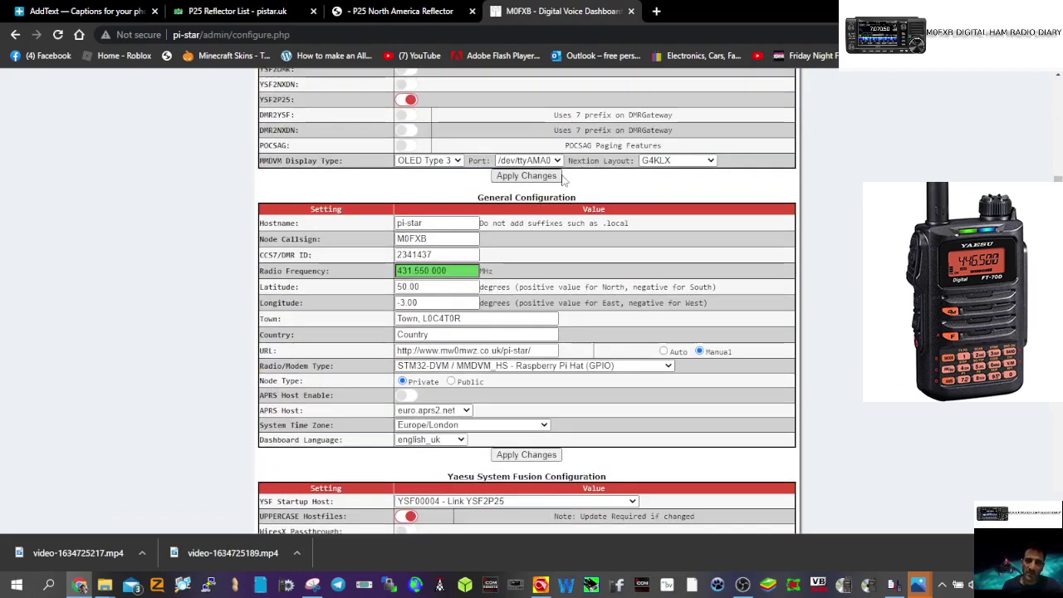
scroll(563, 178, "up", 3)
scroll(573, 249, "down", 3)
scroll(586, 310, "down", 3)
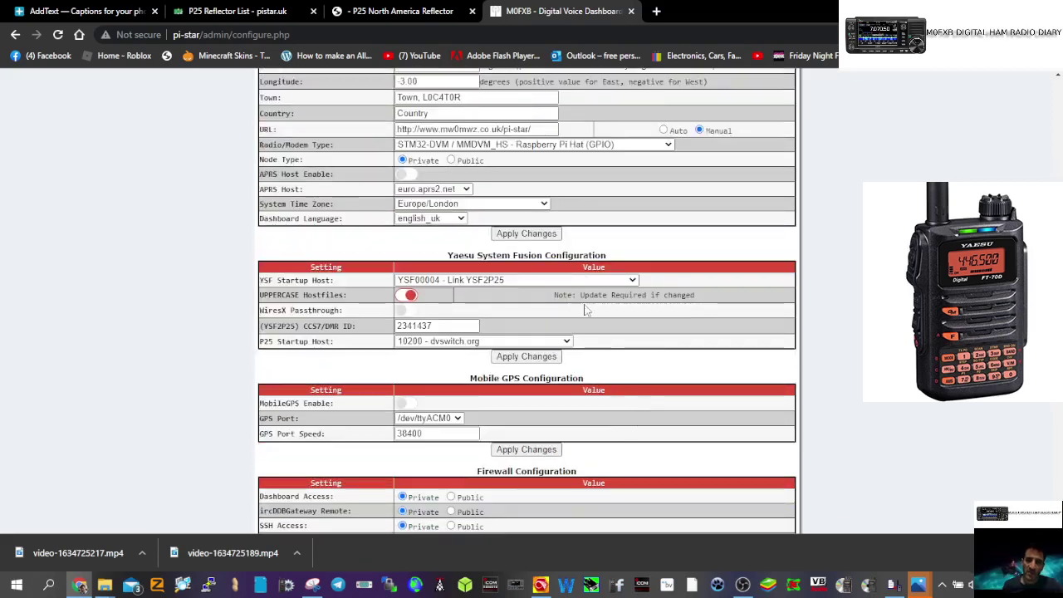
- Check the YSF Startup Host list, leave it on Link YSF2P25, and scroll to top
left_click(633, 281)
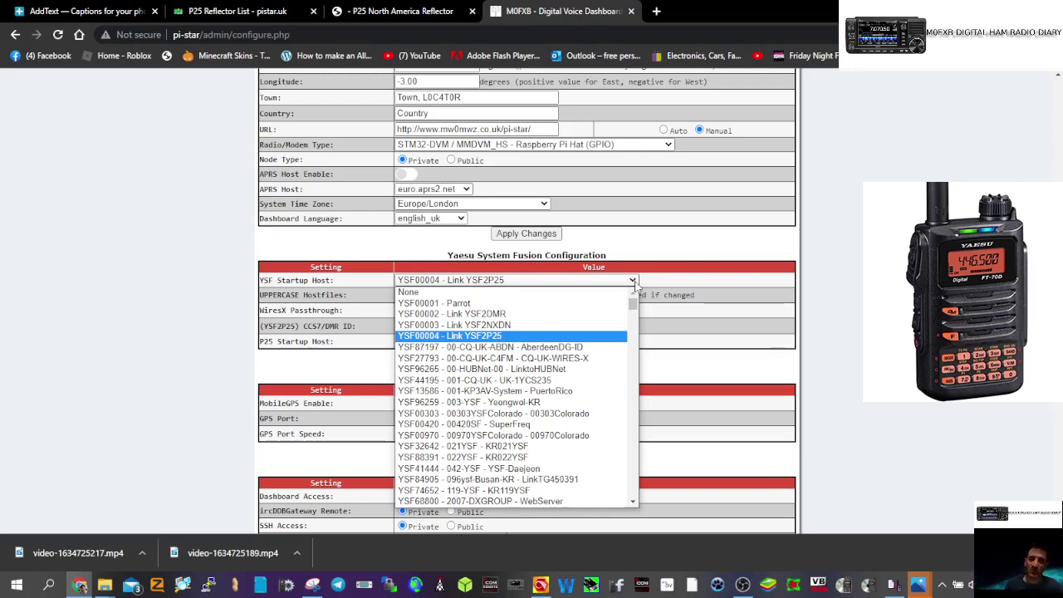
left_click(635, 284)
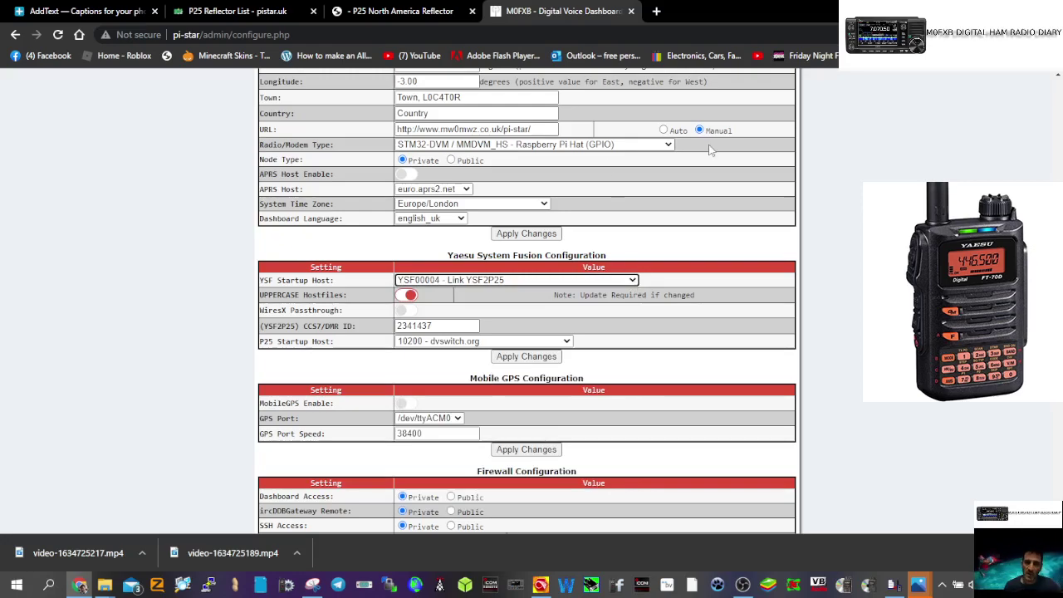
scroll(710, 149, "up", 6)
scroll(623, 145, "up", 2)
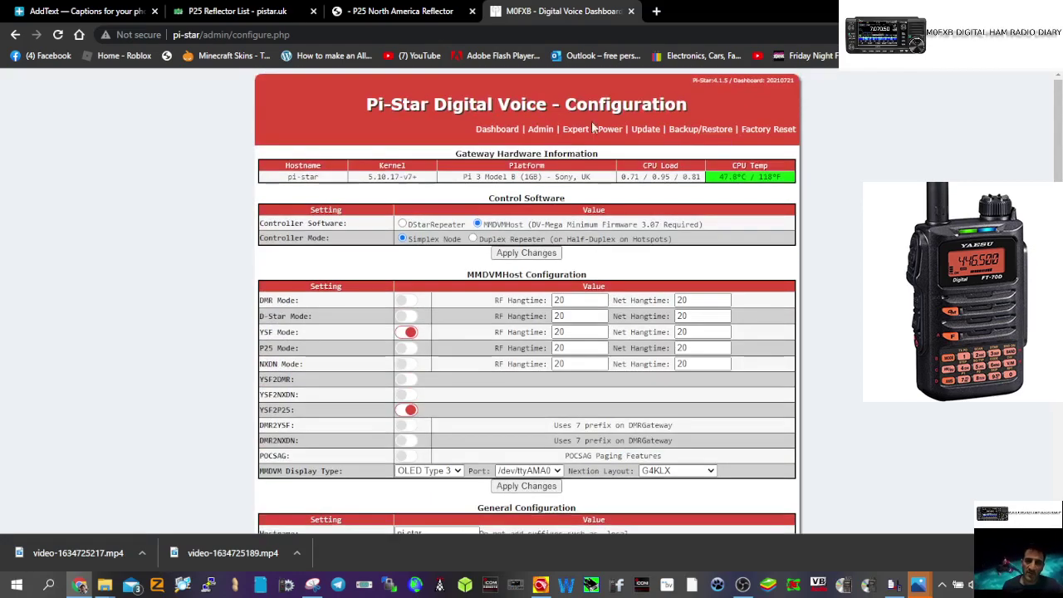
- Go back to the dashboard to see M0FXB's new 5.9-second local RF transmission
left_click(498, 129)
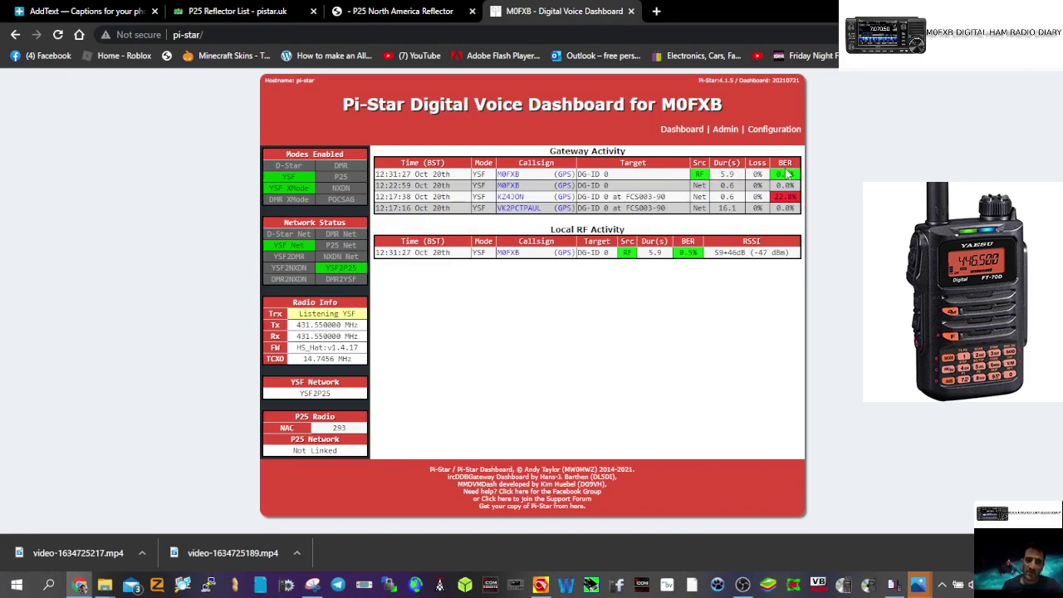
- Choose YSF00001 - Parrot as the YSF Startup Host and apply the changes
left_click(771, 132)
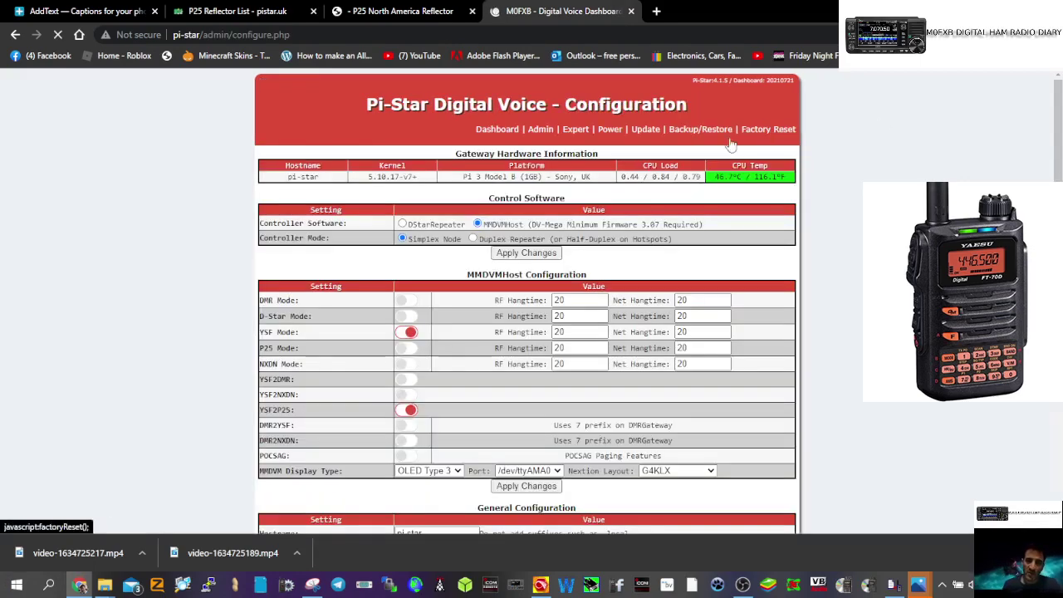
scroll(525, 356, "down", 2)
scroll(526, 356, "down", 2)
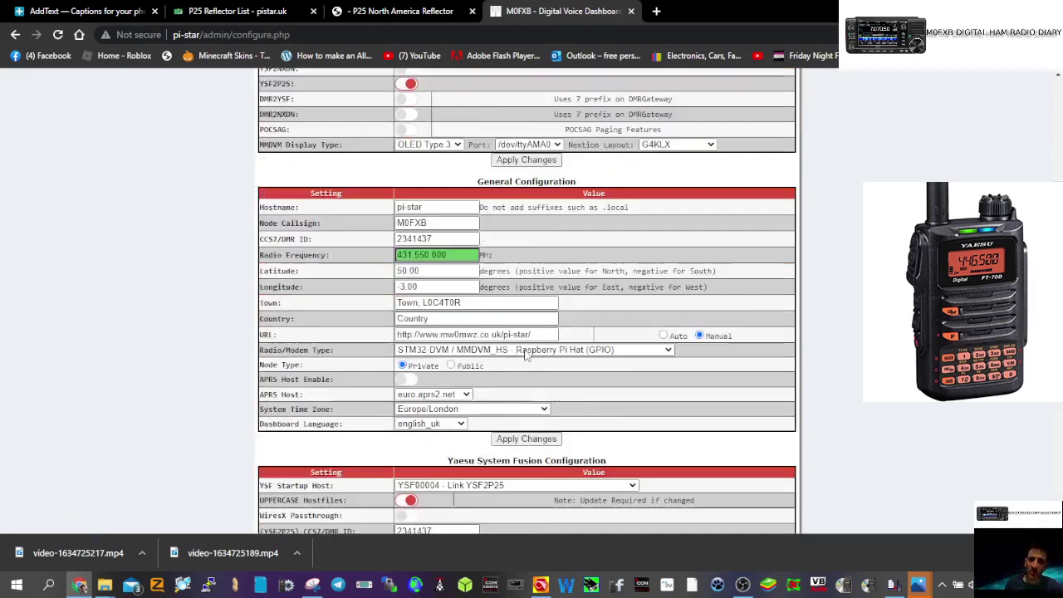
scroll(525, 355, "down", 1)
left_click(633, 369)
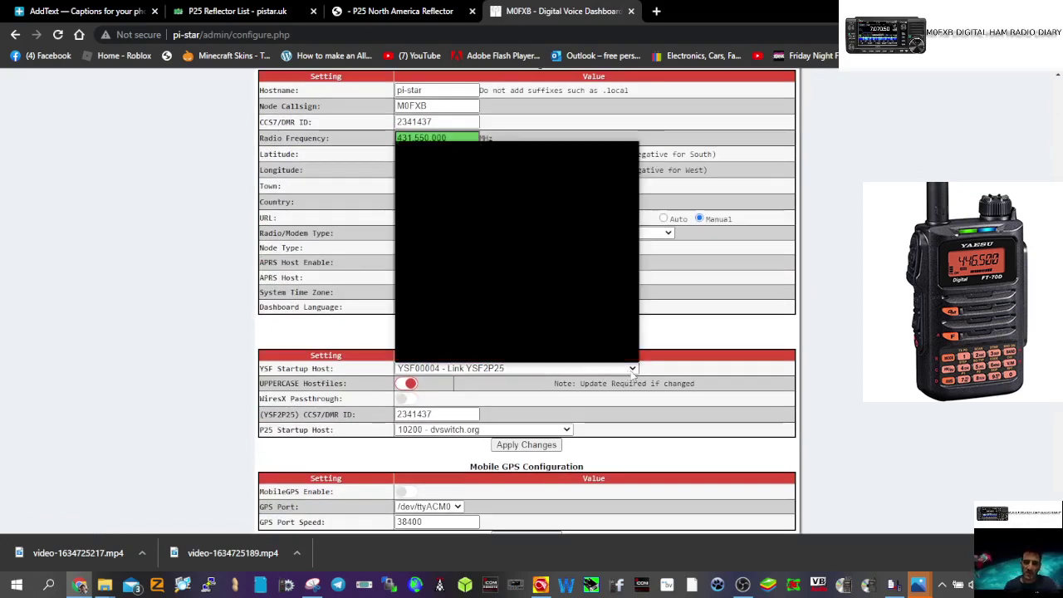
left_click(412, 158)
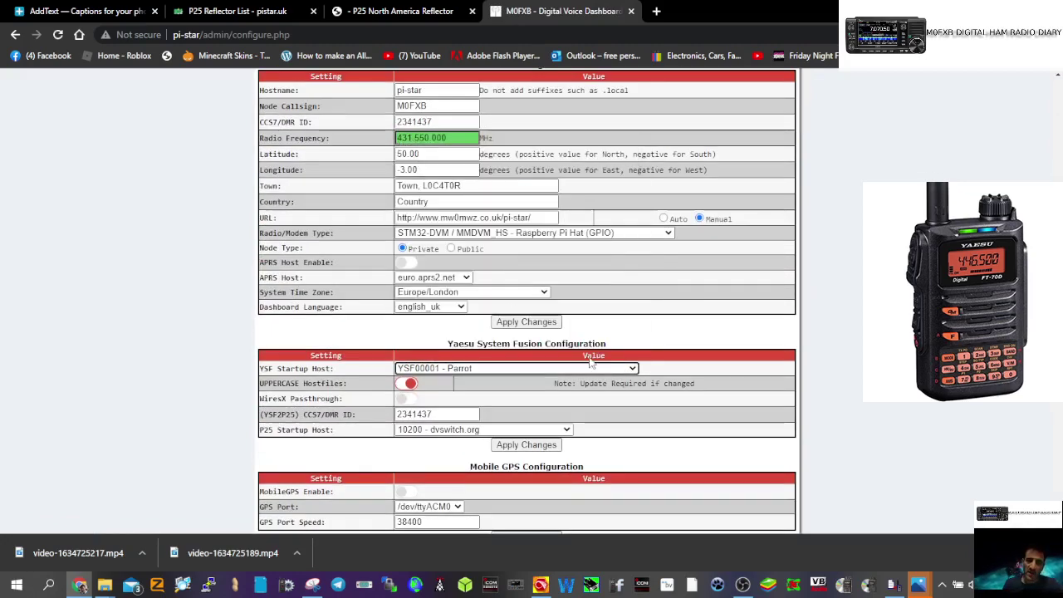
left_click(519, 324)
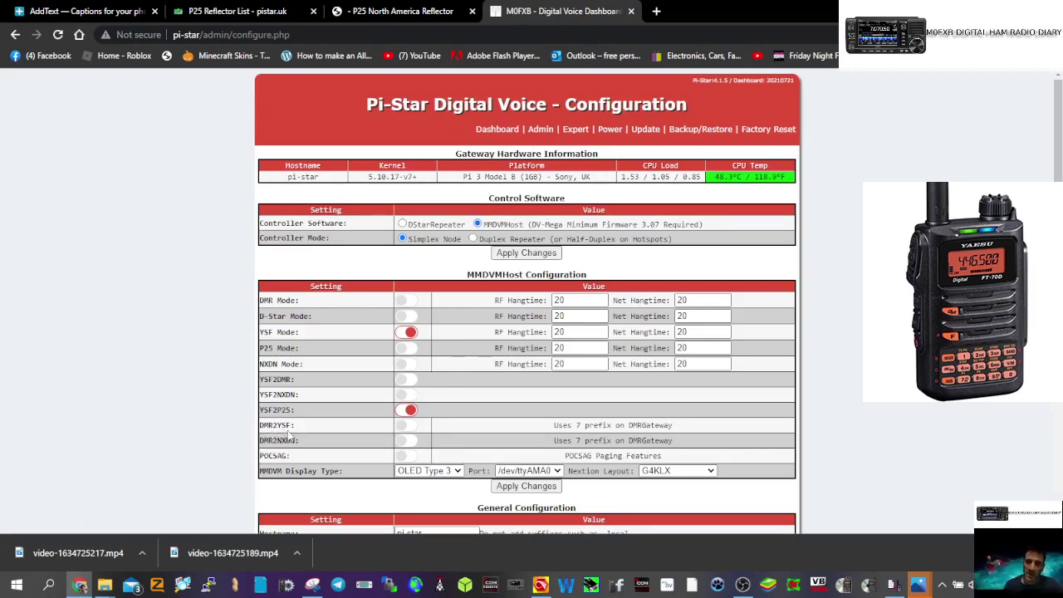
- Confirm the dashboard shows YSF linked to ZZ PARROT, then reload it via Configuration
left_click(492, 131)
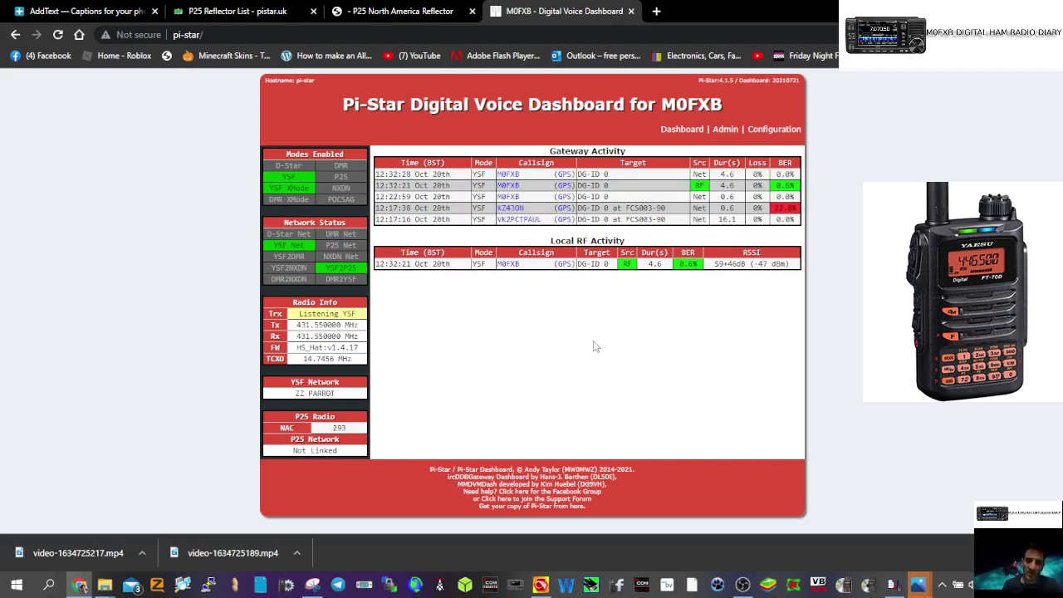
left_click(769, 137)
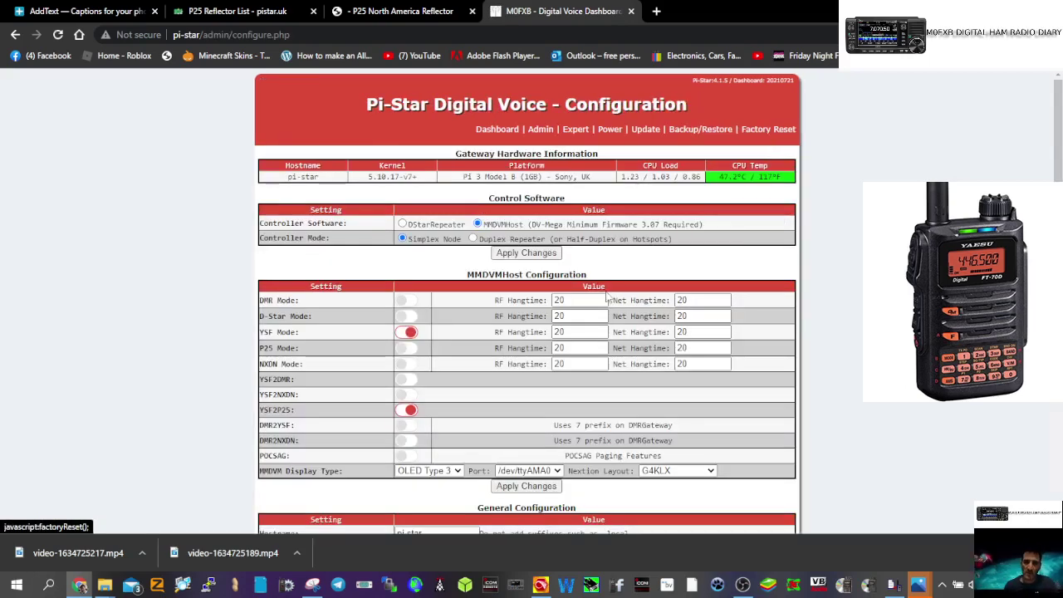
left_click(494, 131)
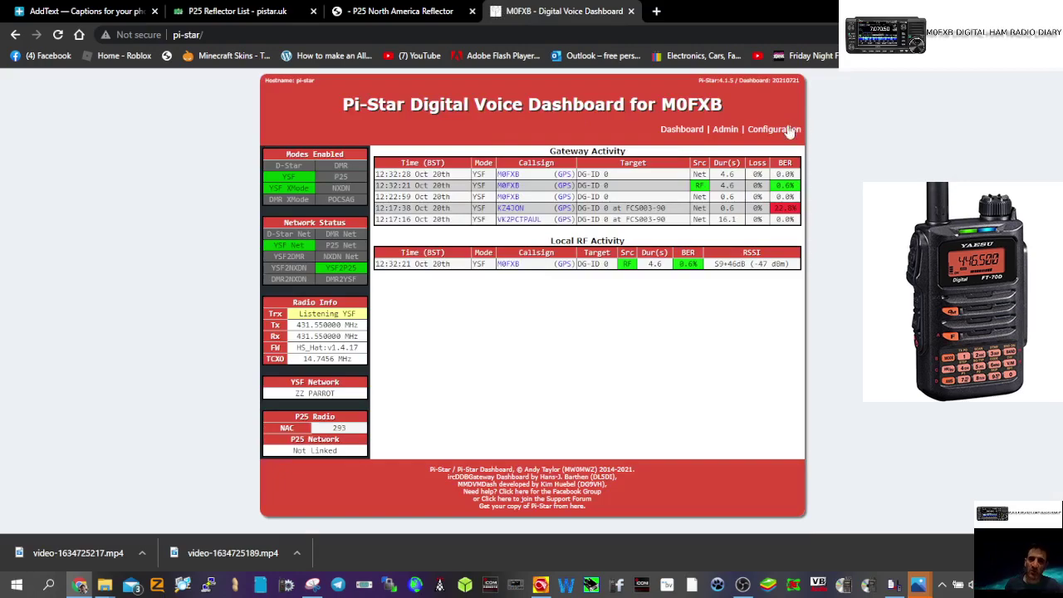
- Scroll the configuration page down to Wireless Configuration and back to the top
left_click(774, 133)
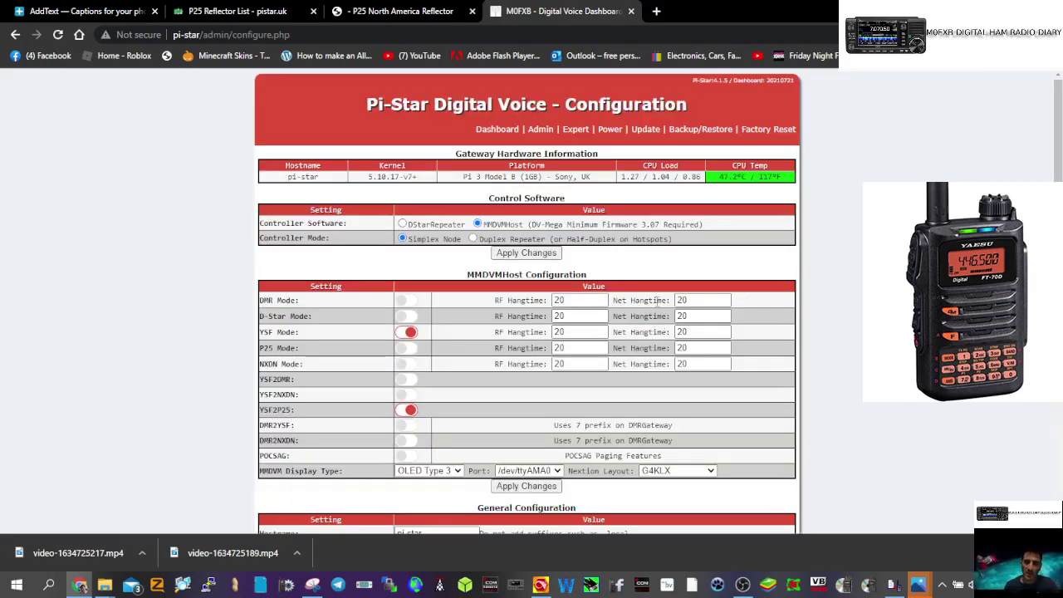
scroll(662, 263, "down", 3)
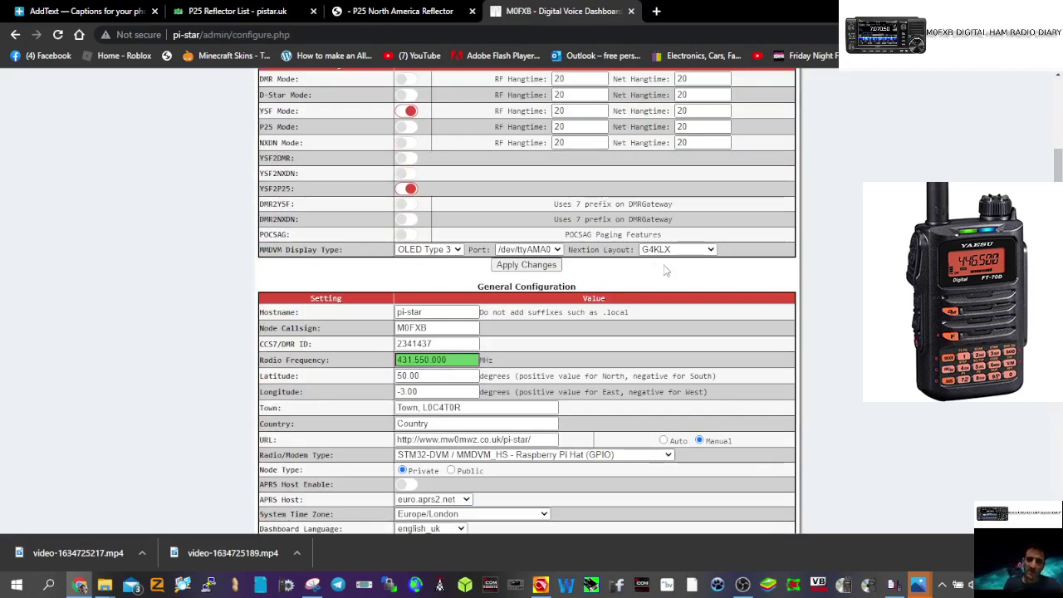
scroll(664, 271, "down", 1)
scroll(665, 270, "down", 2)
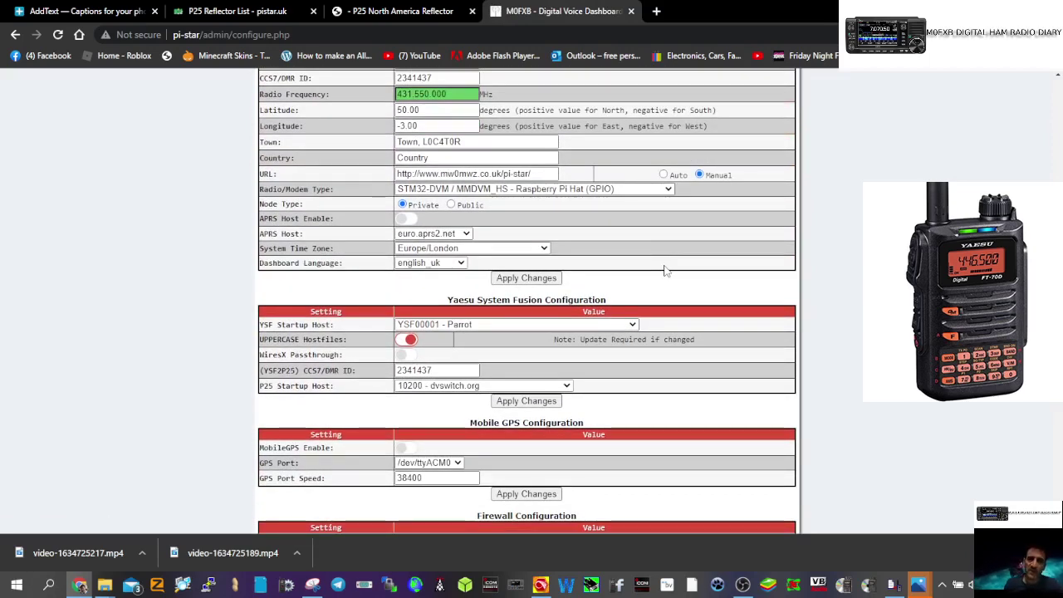
scroll(665, 270, "down", 1)
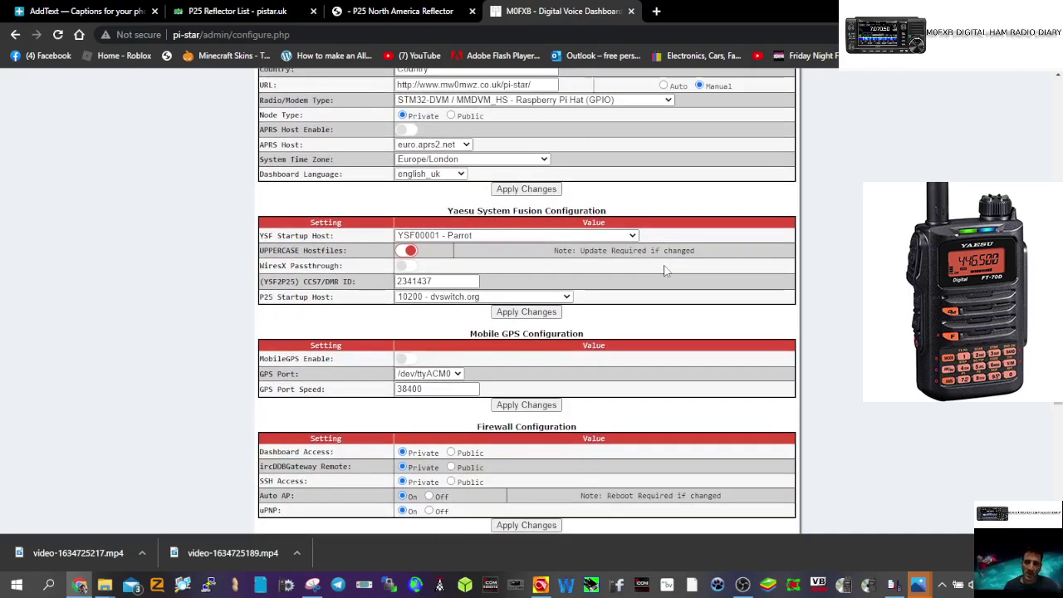
scroll(665, 270, "down", 2)
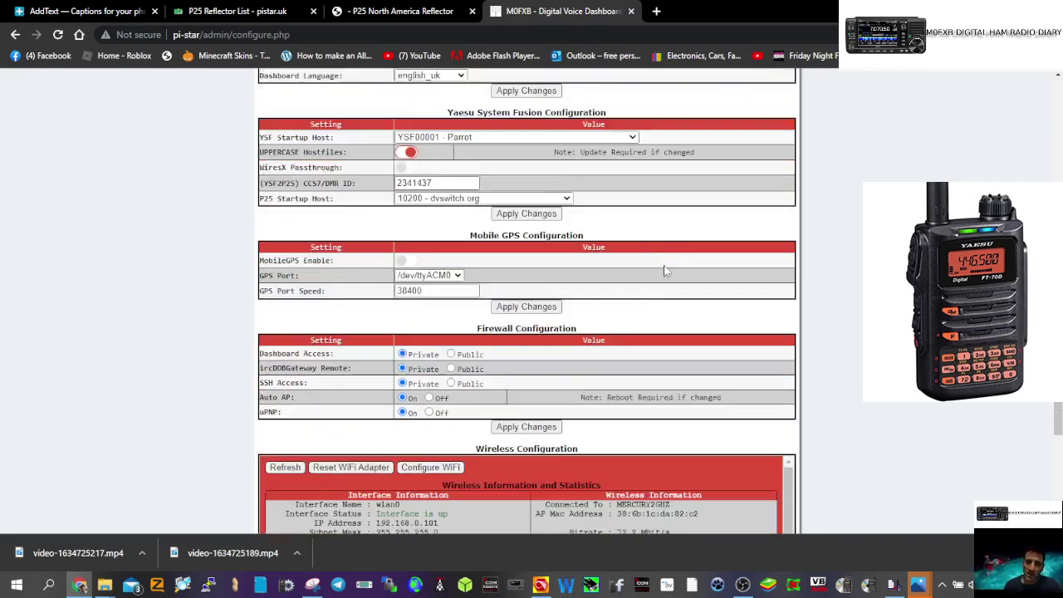
scroll(665, 270, "down", 2)
scroll(665, 265, "up", 6)
scroll(665, 265, "up", 5)
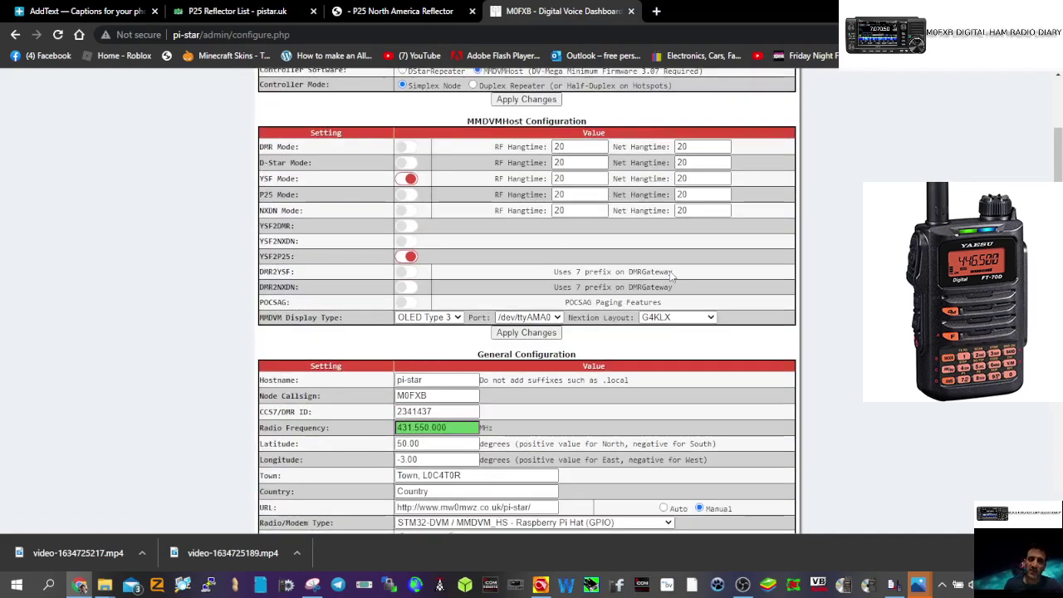
scroll(664, 270, "up", 3)
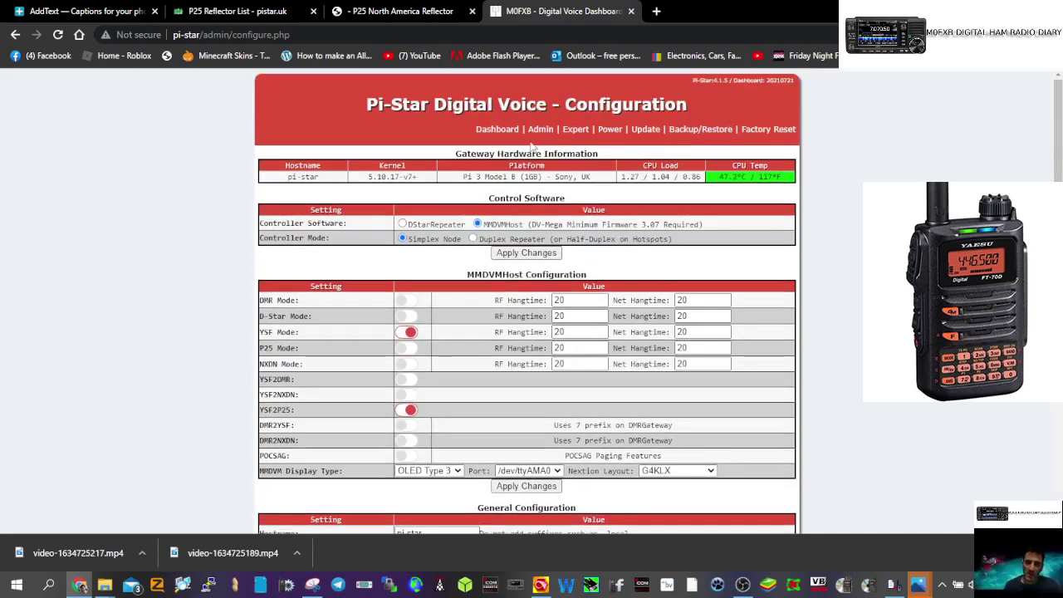